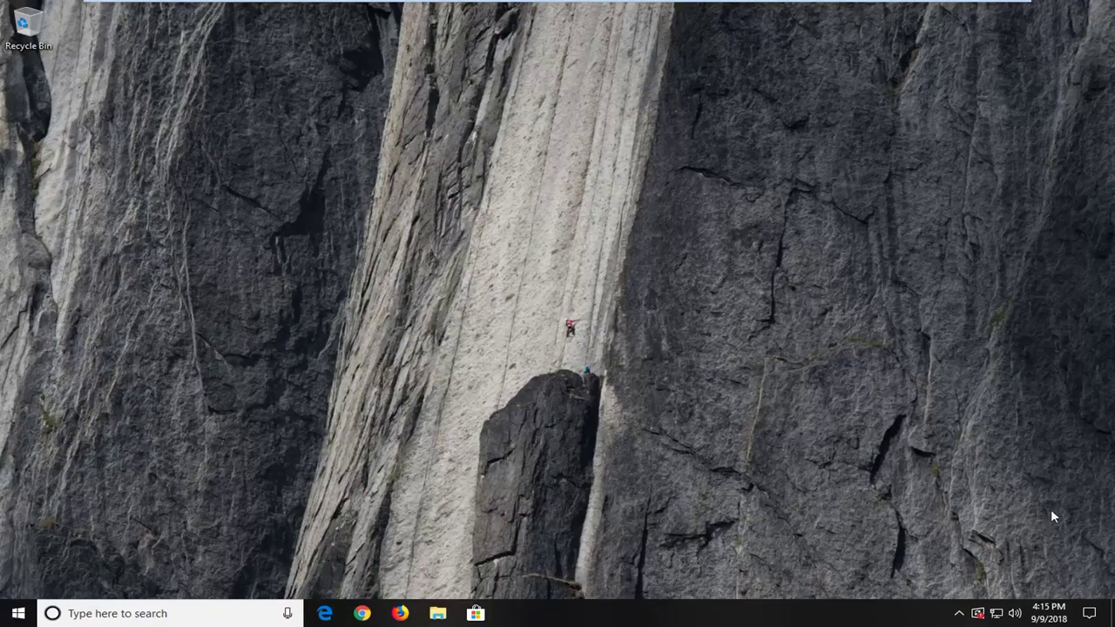
Search the Start menu for 'services' and launch the Services desktop app
left_click(400, 613)
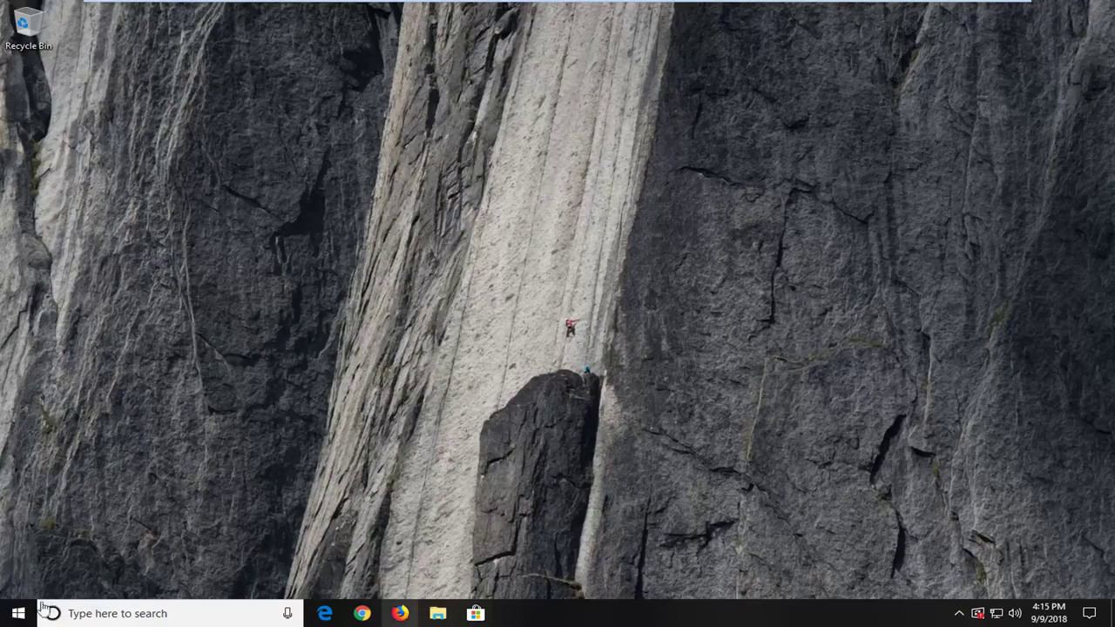
left_click(17, 614)
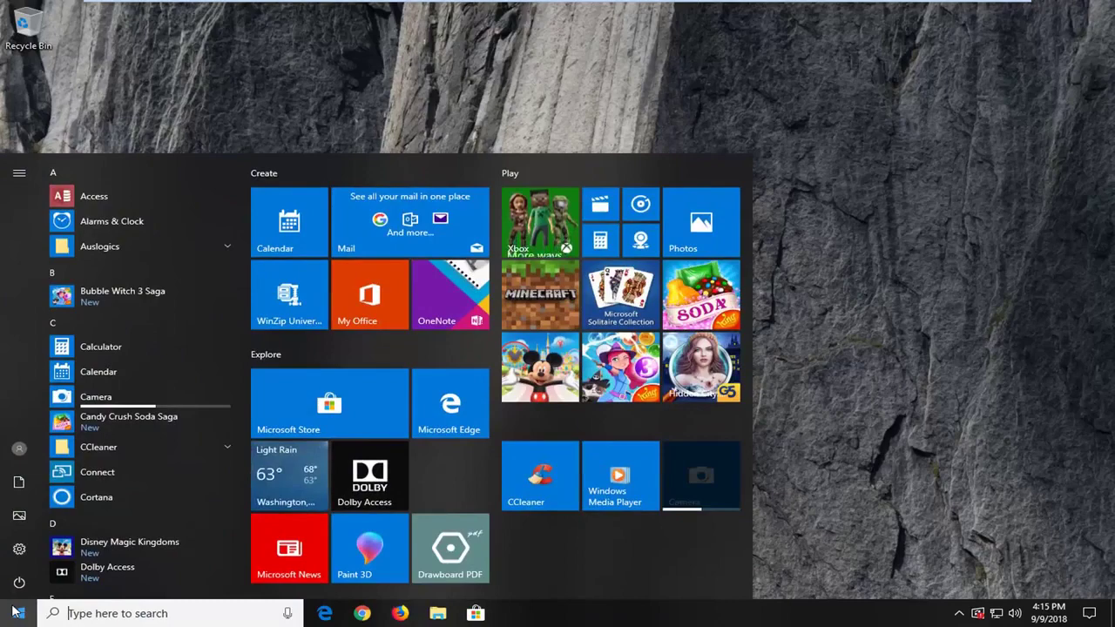
type("services")
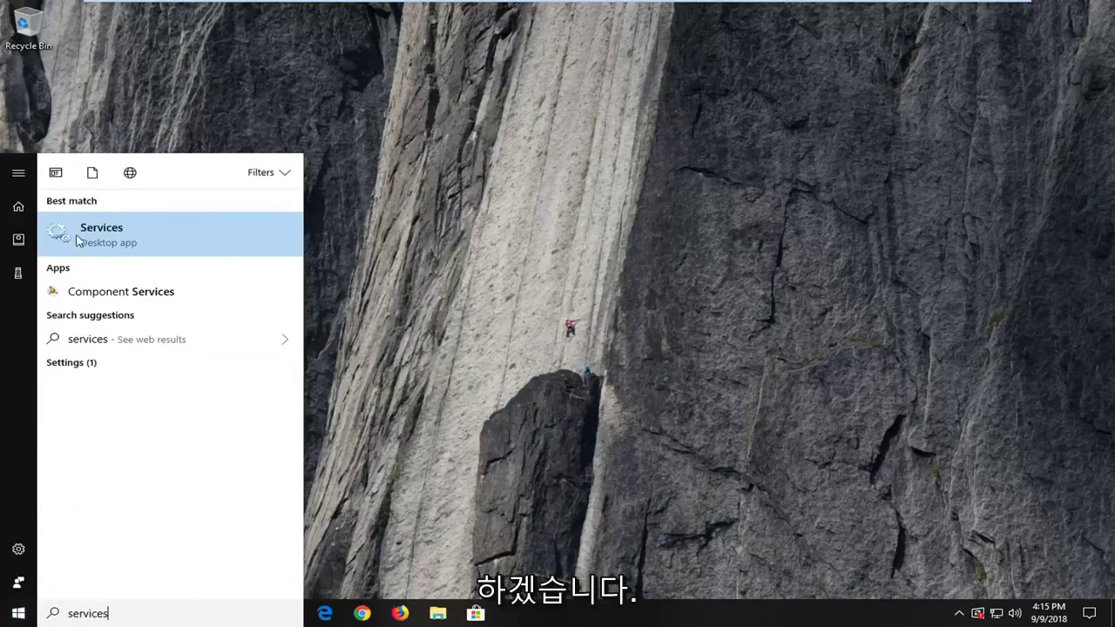
left_click(88, 238)
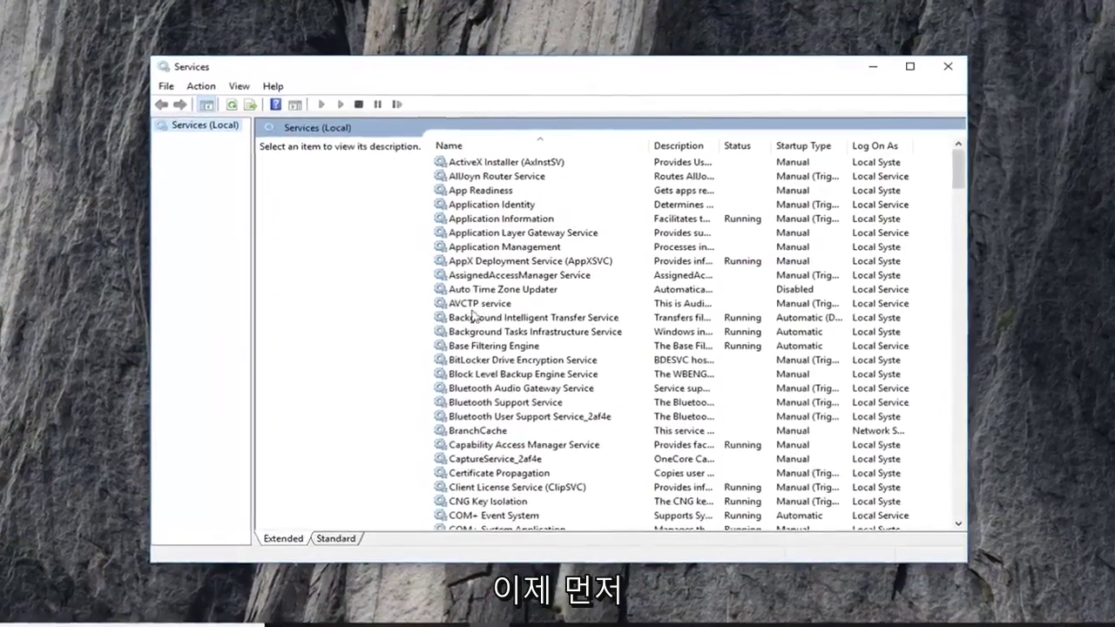
Stop the Background Intelligent Transfer Service from its Properties dialog
left_click(504, 300)
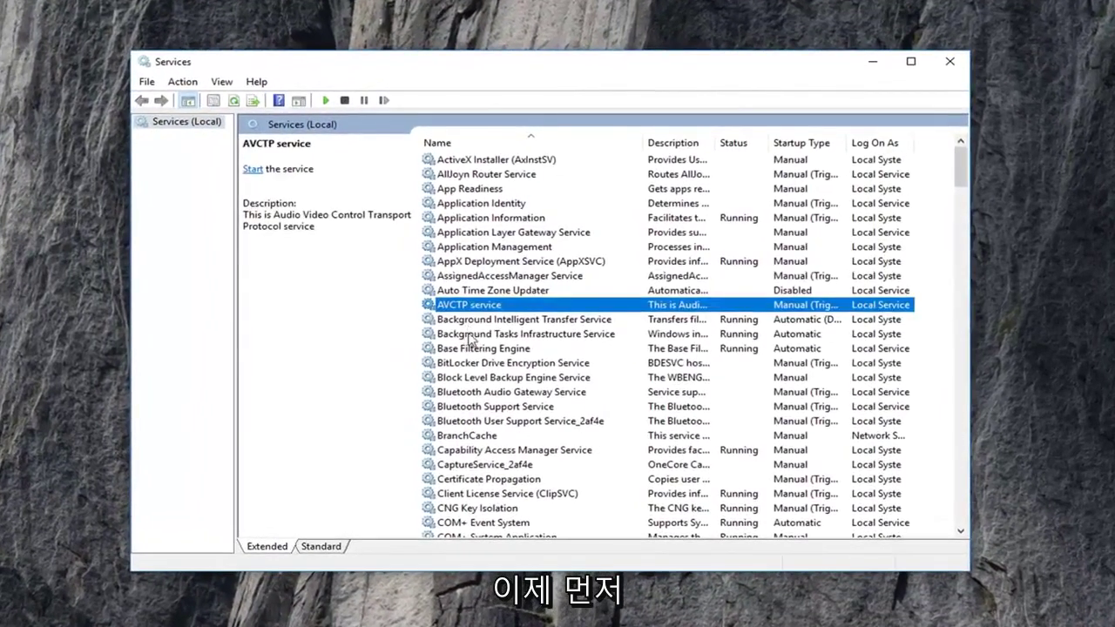
left_click(470, 321)
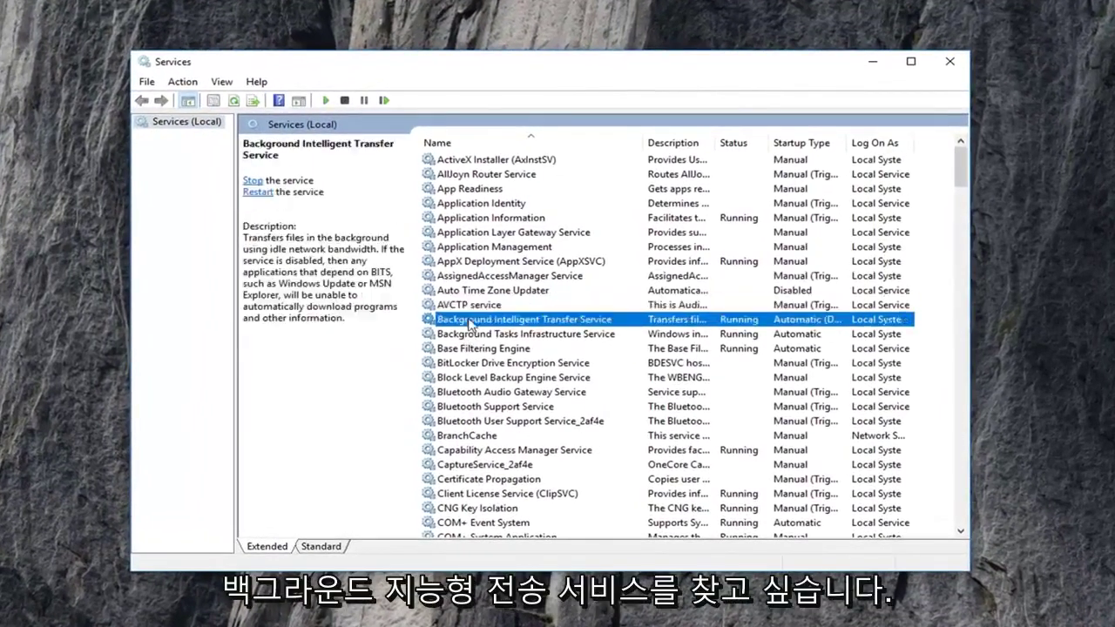
double_click(576, 321)
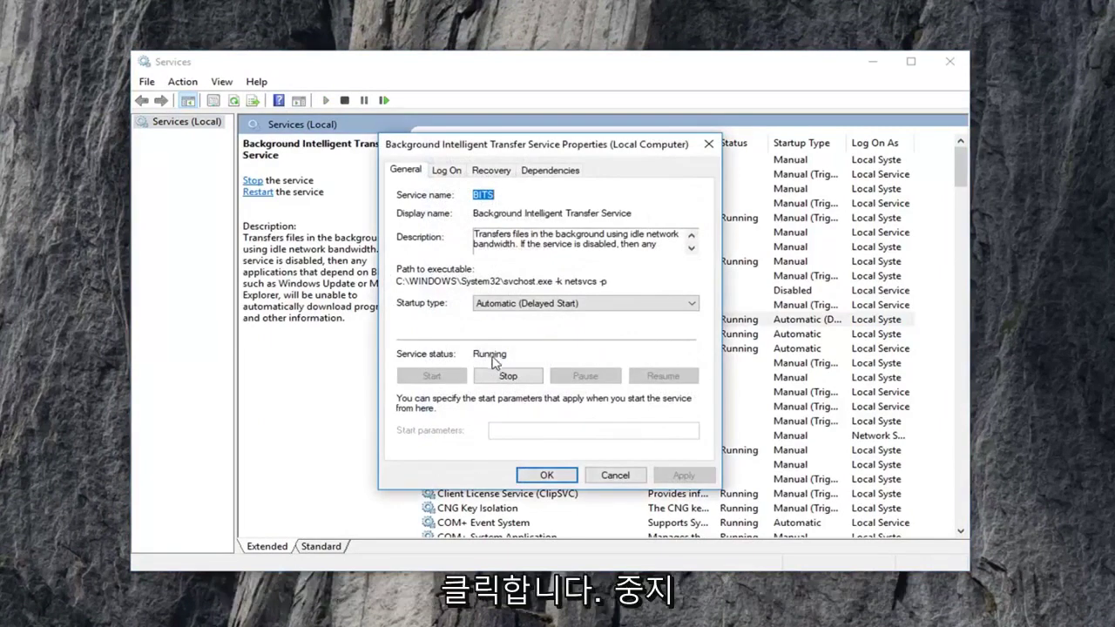
left_click(504, 384)
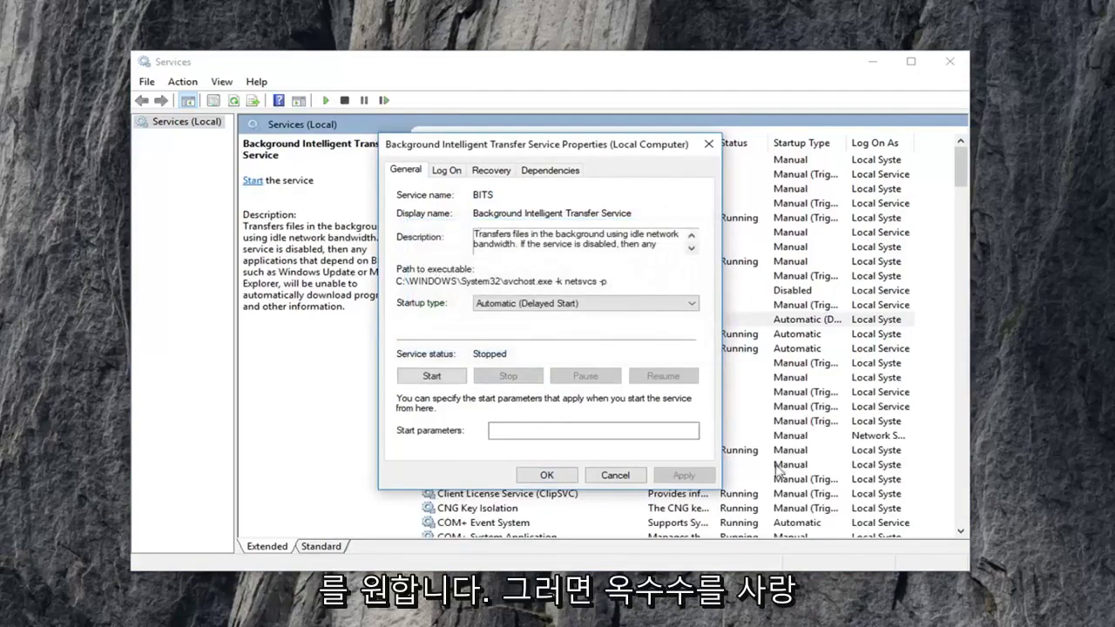
left_click(536, 476)
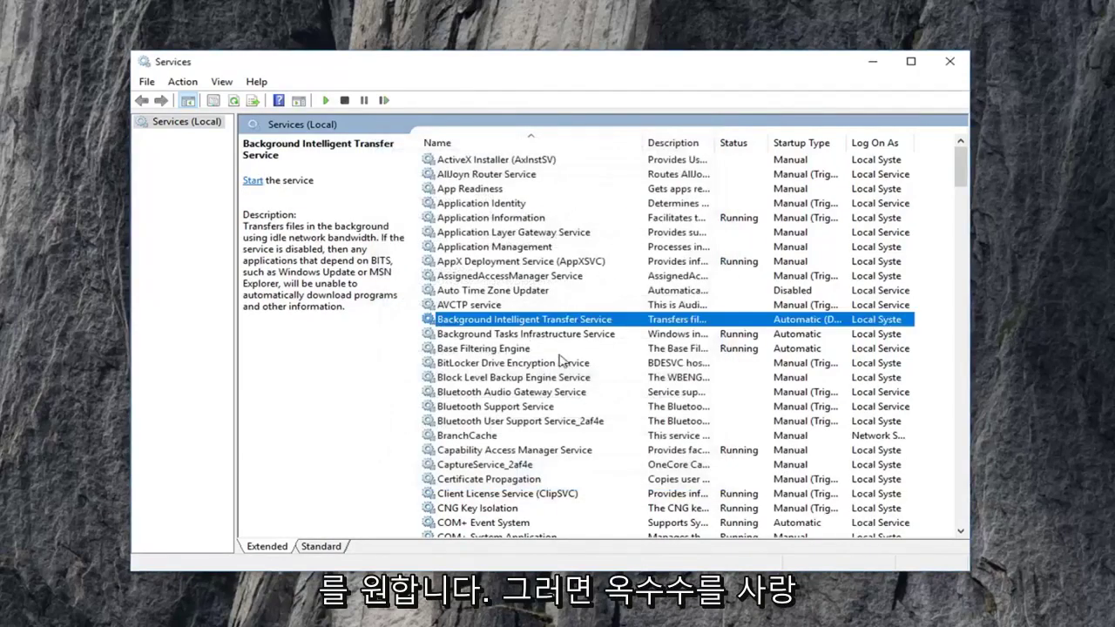
scroll(566, 359, "down", 10)
scroll(574, 358, "down", 20)
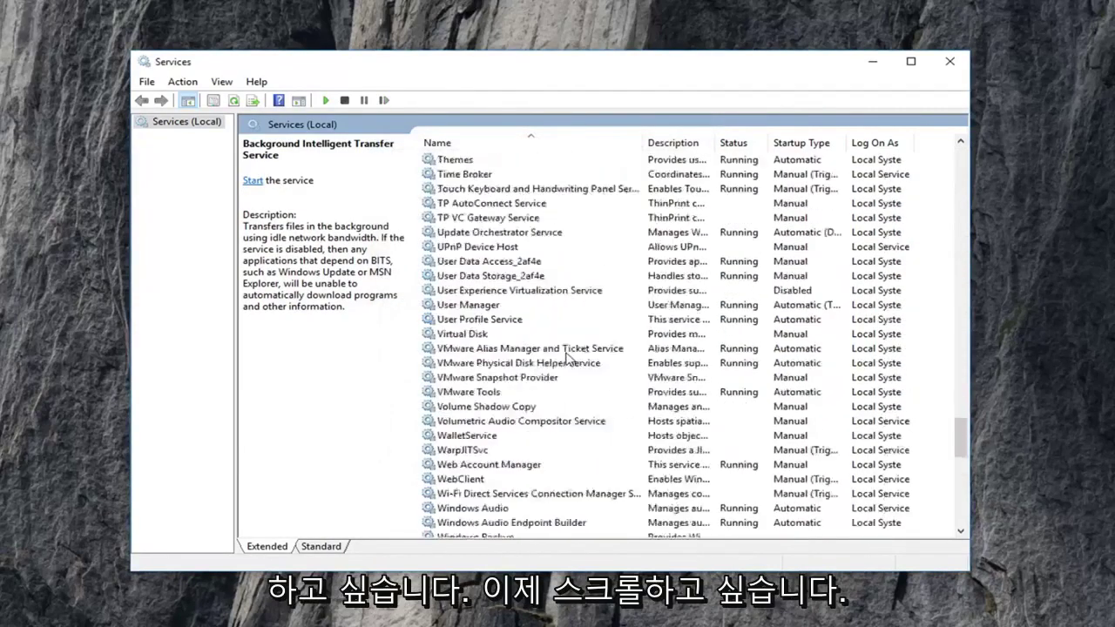
Stop the Windows Update service from its Properties and dismiss the progress window
left_click(488, 451)
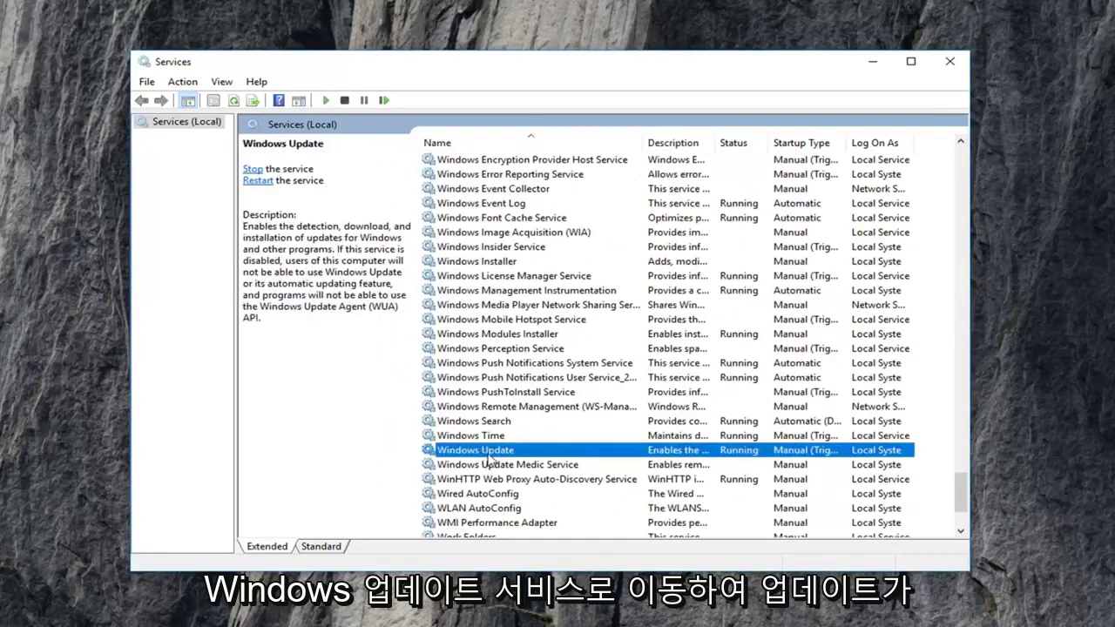
double_click(485, 453)
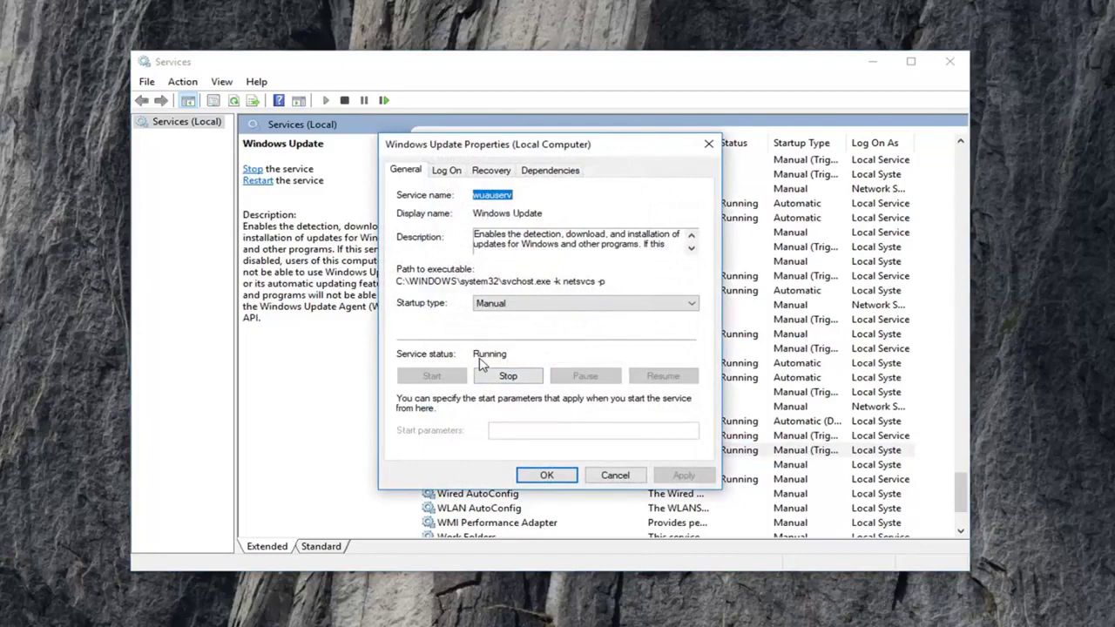
left_click(492, 382)
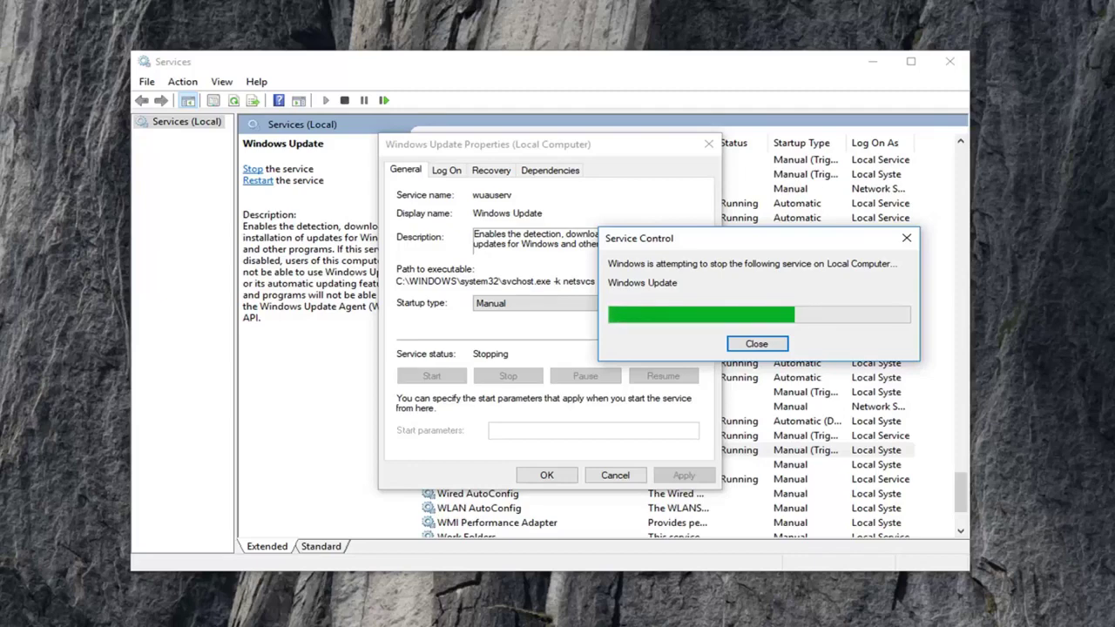
left_click(431, 376)
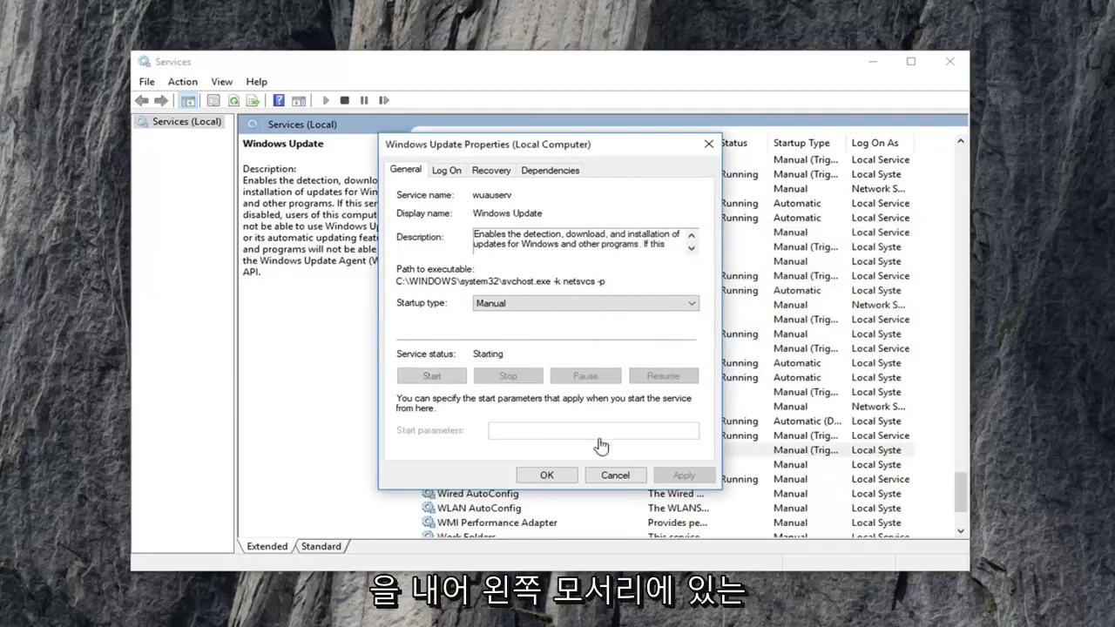
Close the Windows Update properties and launch File Explorer via a Start search for 'file explorer'
left_click(547, 477)
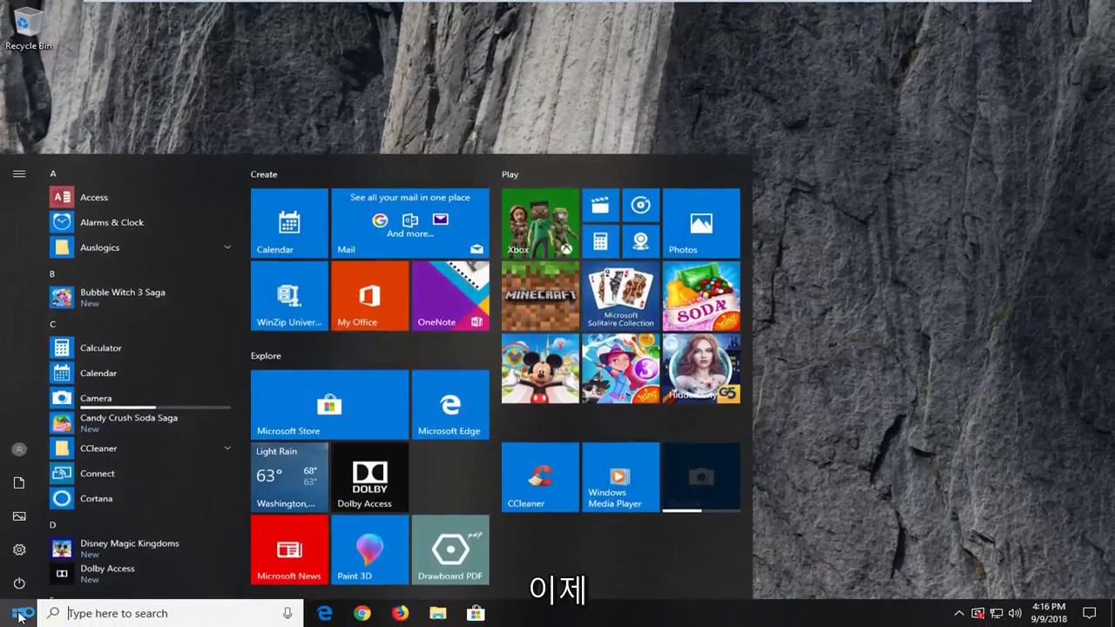
type("file e")
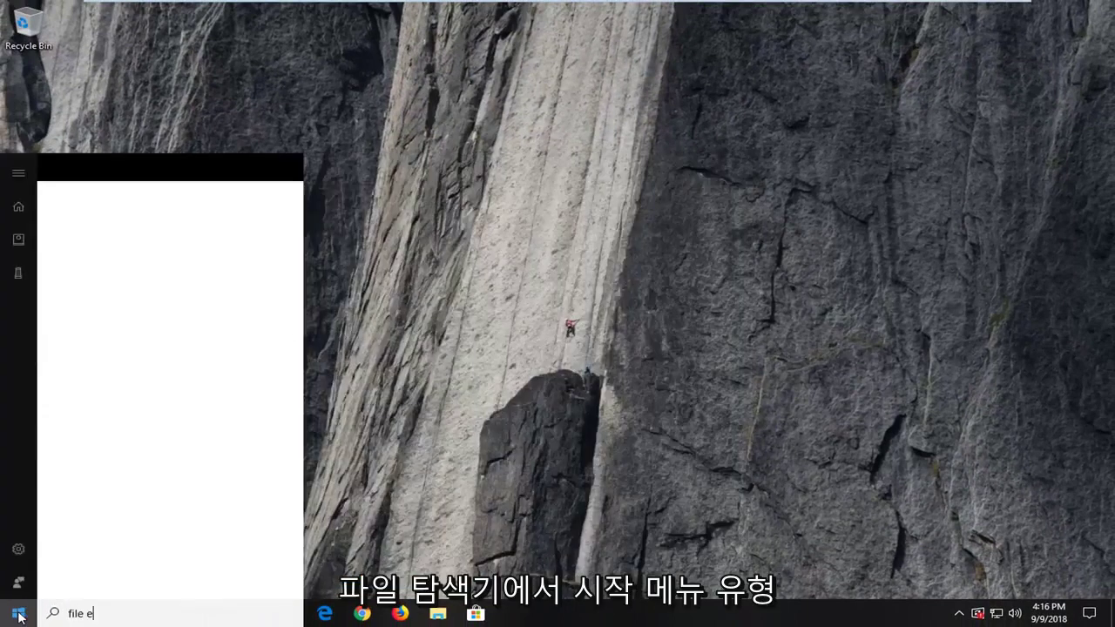
type("xplorer")
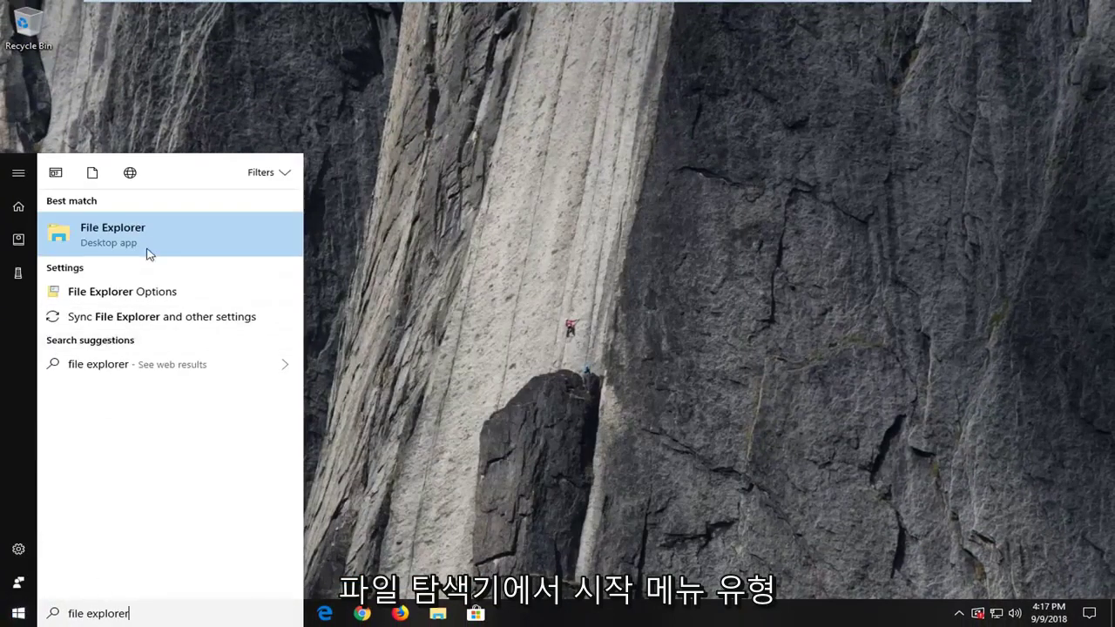
left_click(149, 246)
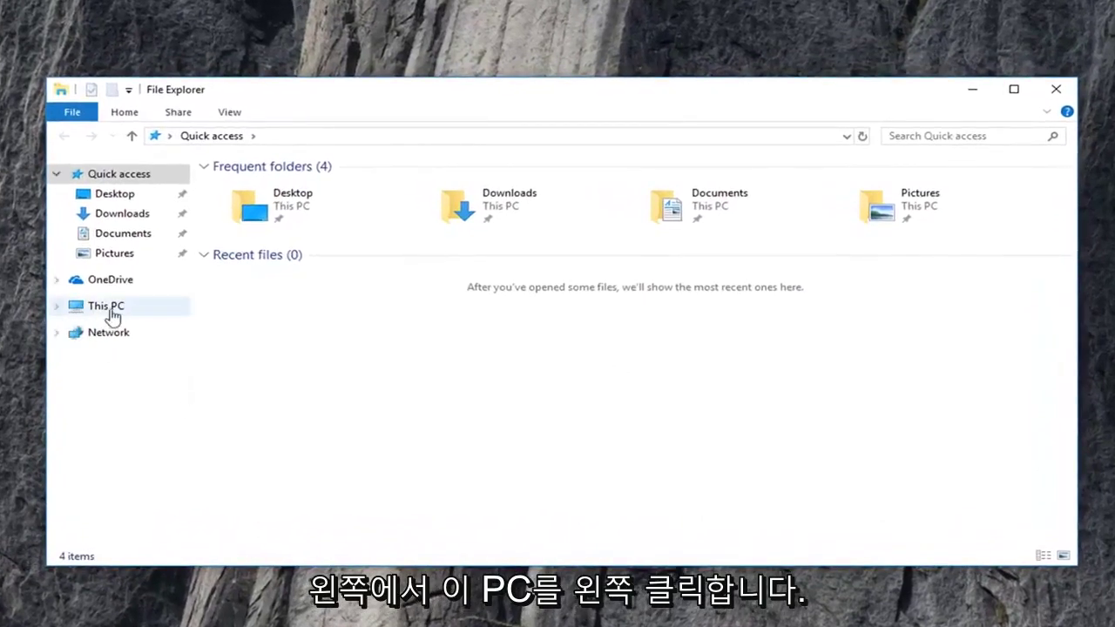
Browse from This PC through Local Disk (C:) and Windows into SoftwareDistribution
left_click(97, 312)
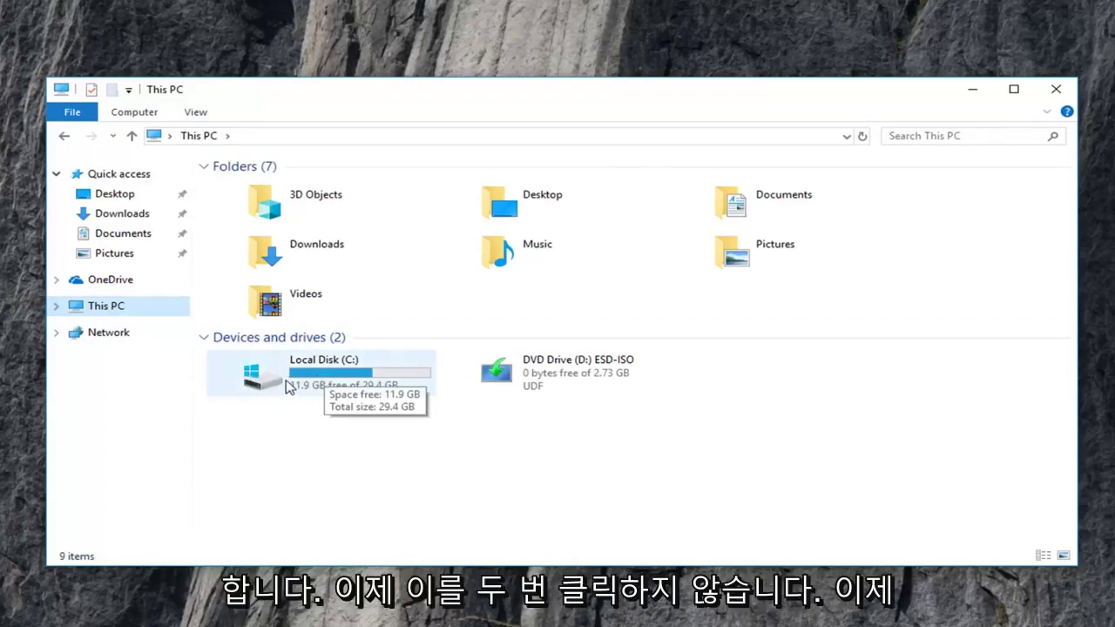
double_click(288, 388)
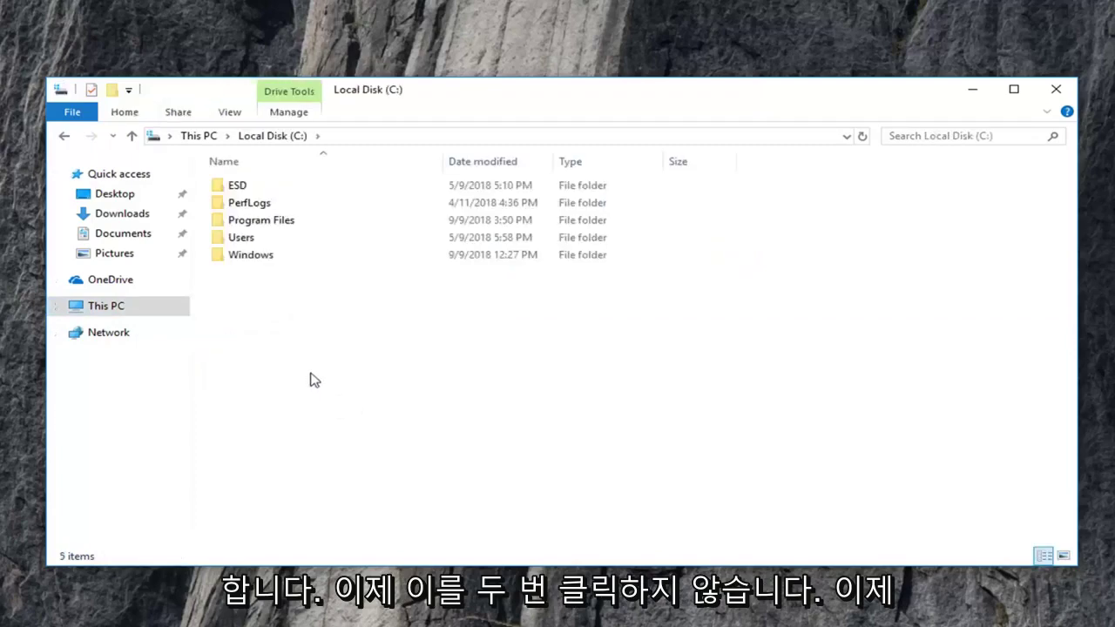
double_click(251, 259)
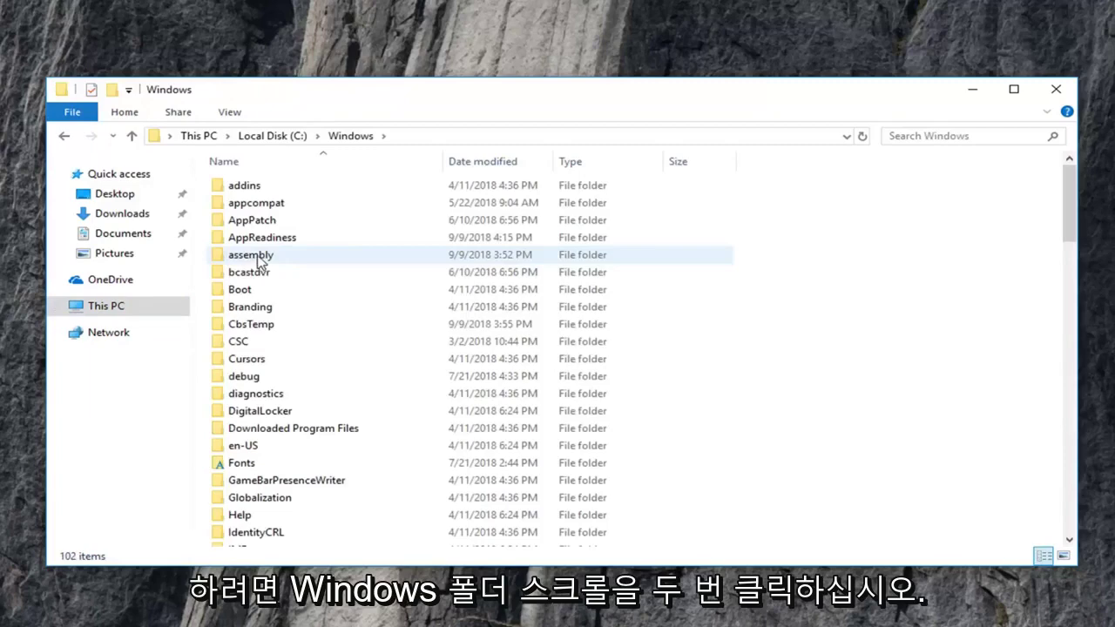
scroll(315, 324, "down", 11)
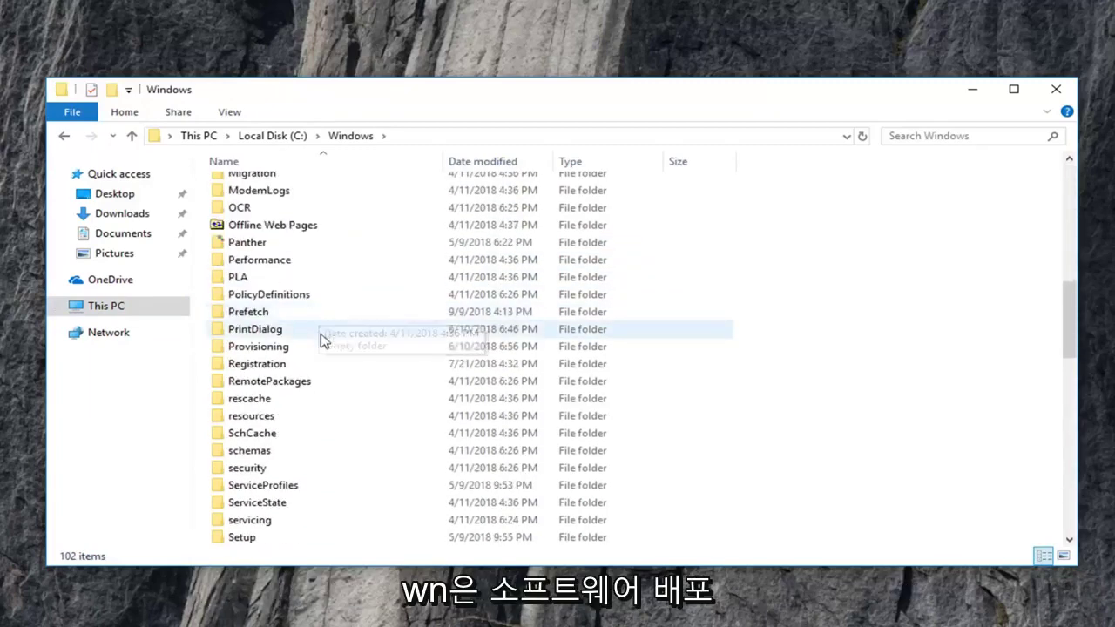
scroll(319, 335, "down", 3)
left_click(283, 453)
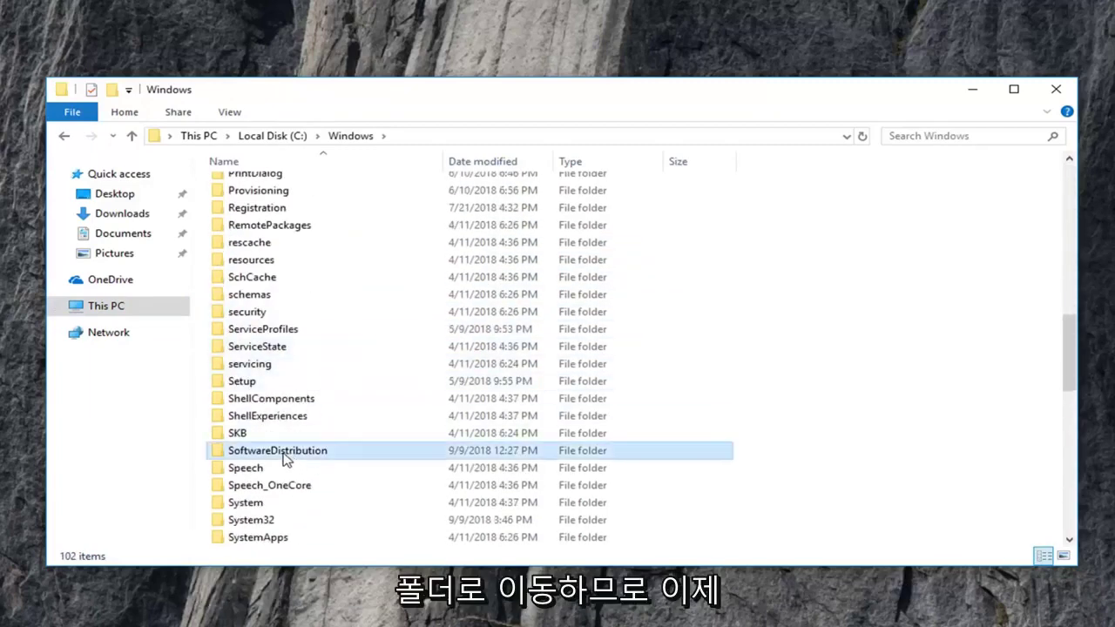
double_click(283, 453)
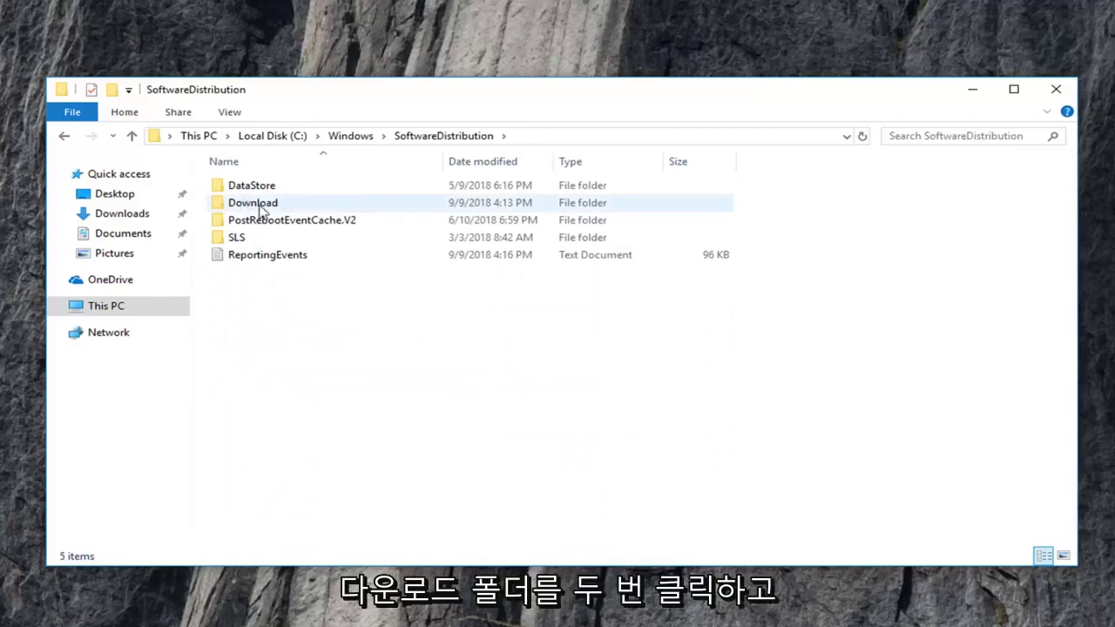
Open the Download folder, select all 28 items and delete them
double_click(260, 210)
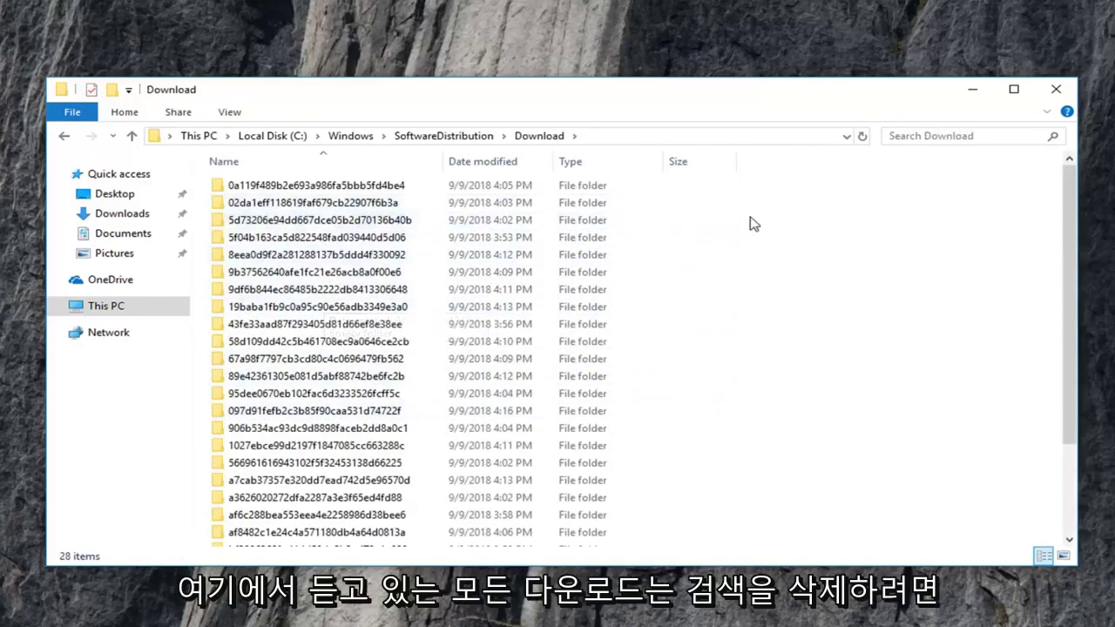
left_click_drag(858, 189, 433, 540)
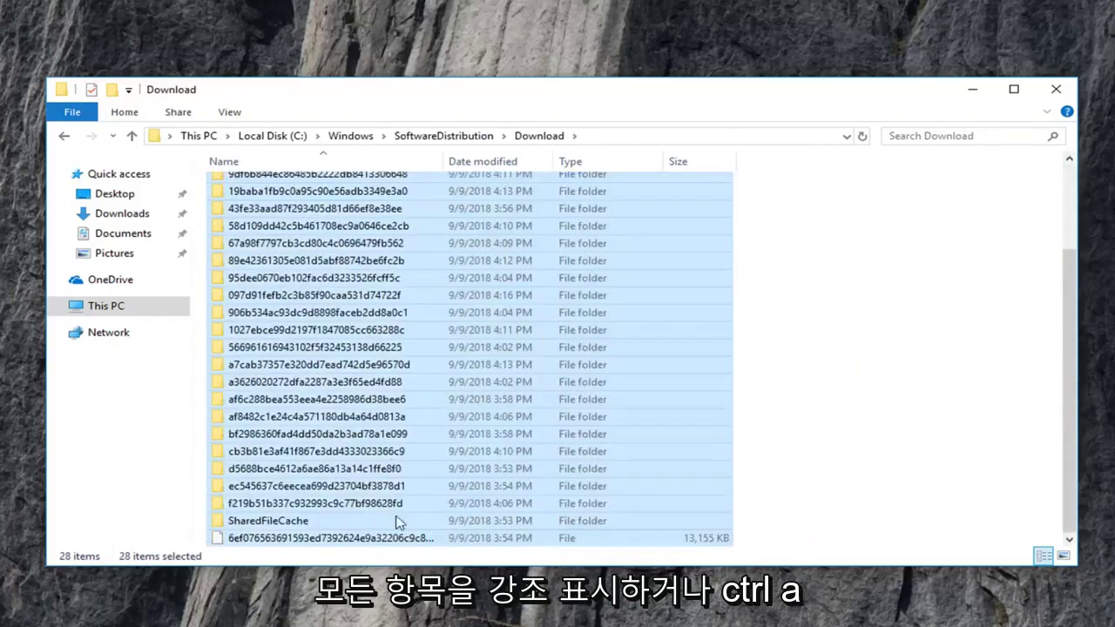
scroll(438, 372, "up", 3)
right_click(336, 235)
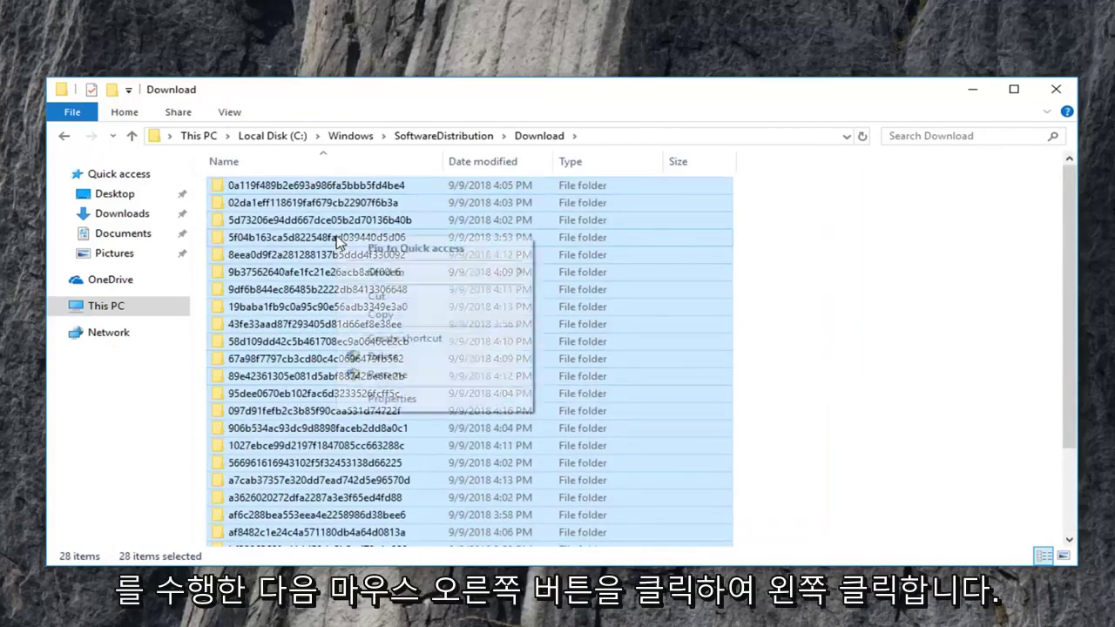
left_click(379, 357)
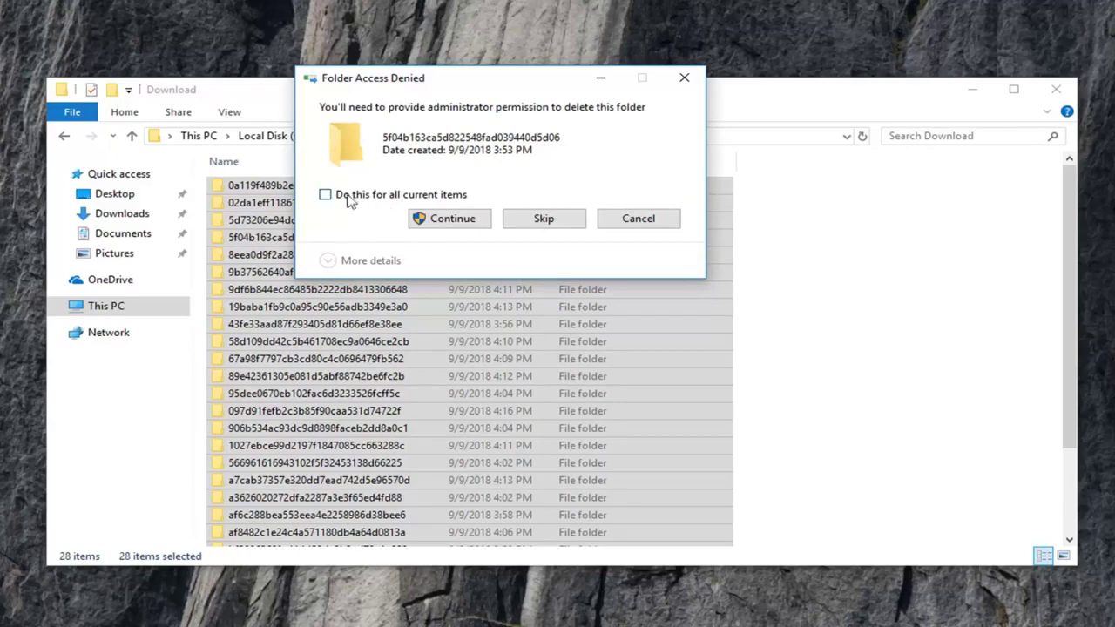
Grant administrator permission so the 9,277 Download items are recycled
left_click(450, 220)
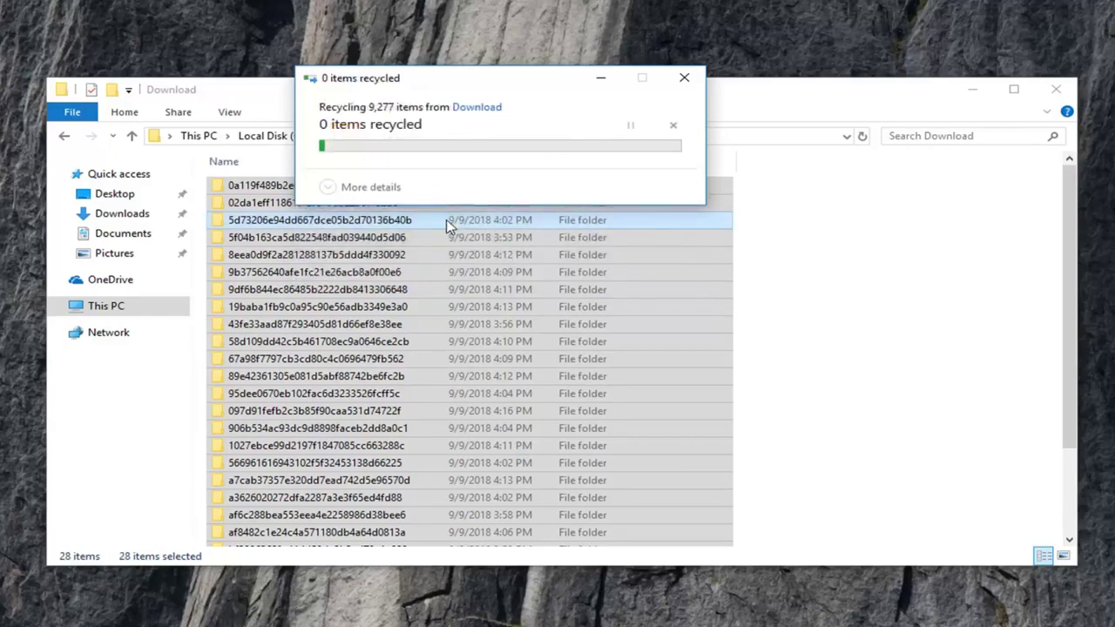